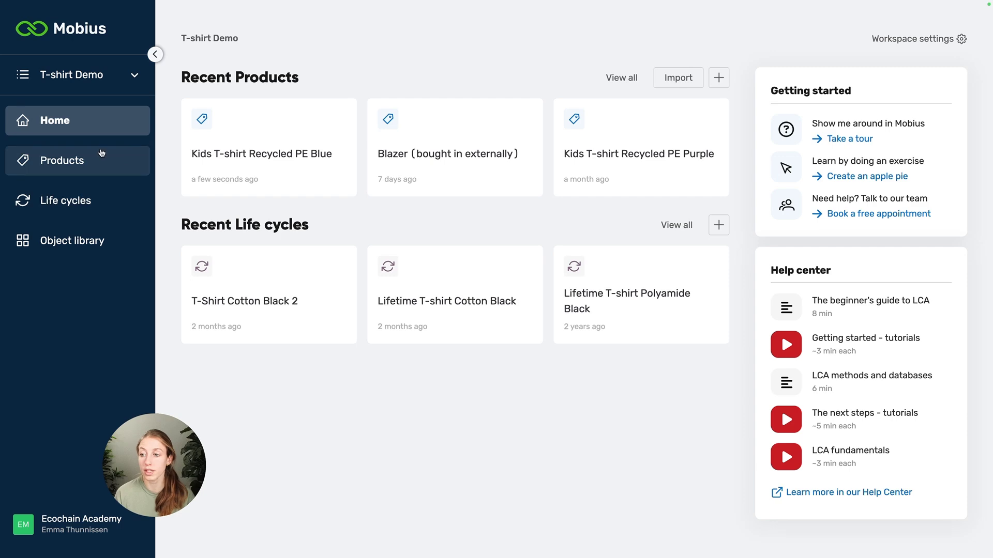
- Open the existing product T-shirt Recycled PE White from the product list
{"action": "left_click", "coordinate": [102, 153]}
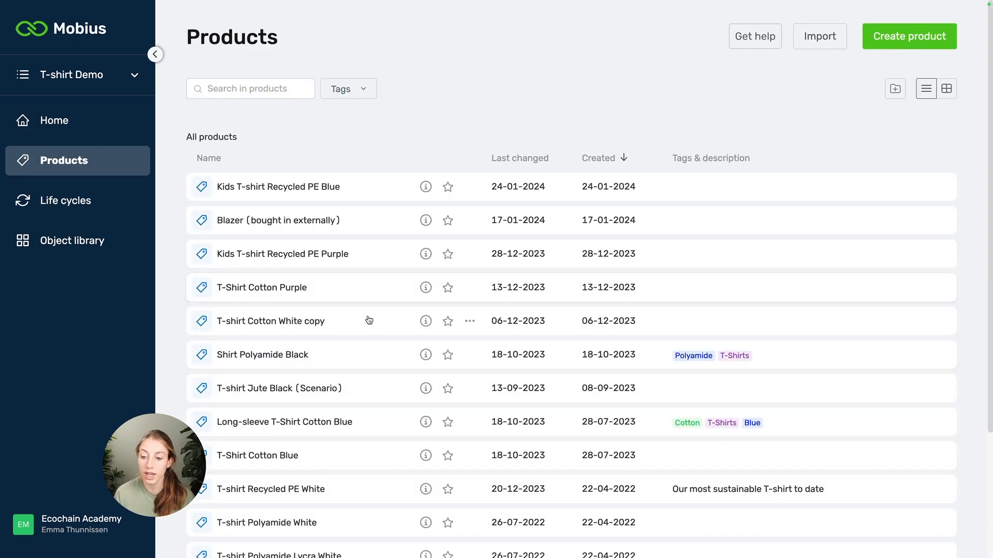
{"action": "scroll", "coordinate": [367, 317], "scroll_direction": "down", "scroll_amount": 3}
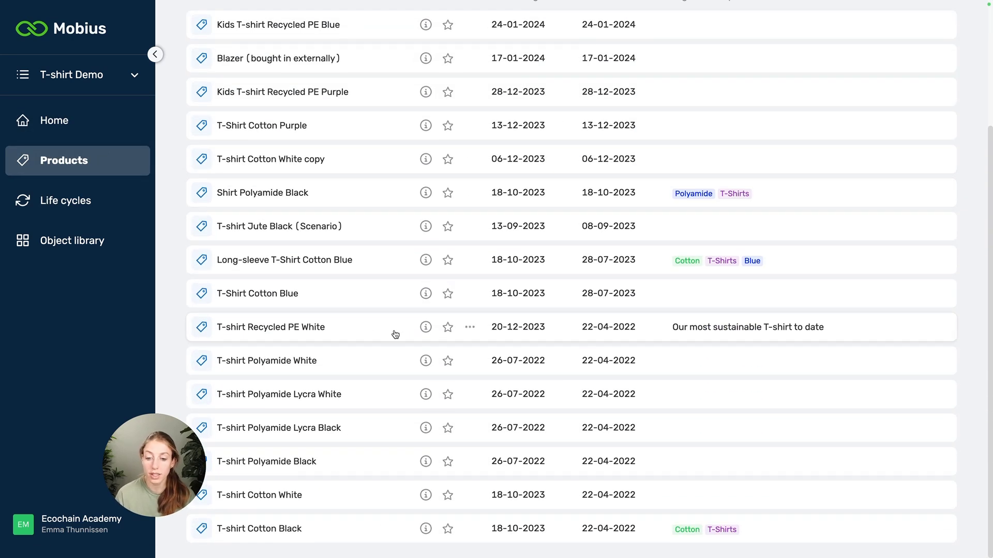
{"action": "left_click", "coordinate": [396, 335]}
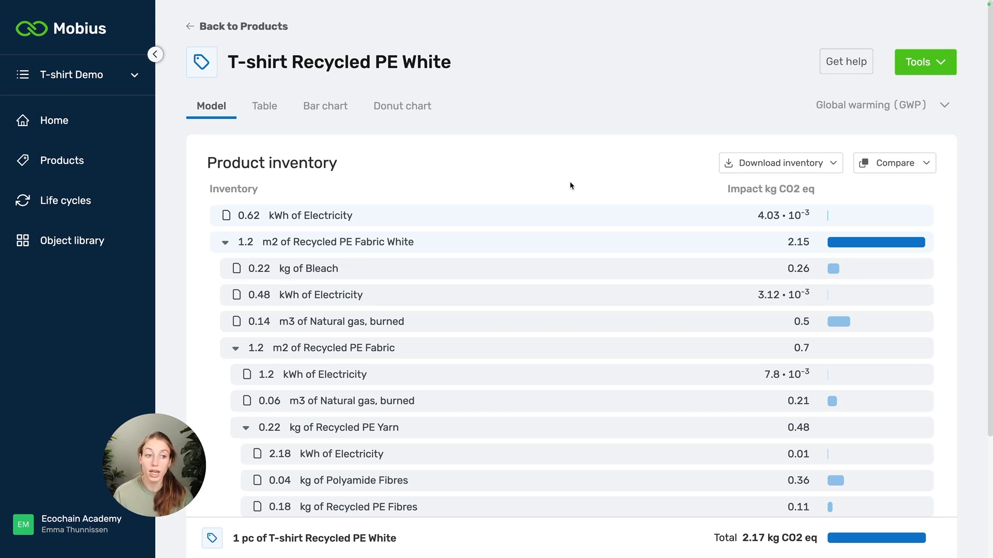
- Export the product's inventory as a CSV file and save the download
{"action": "left_click", "coordinate": [815, 163]}
{"action": "left_click", "coordinate": [770, 195]}
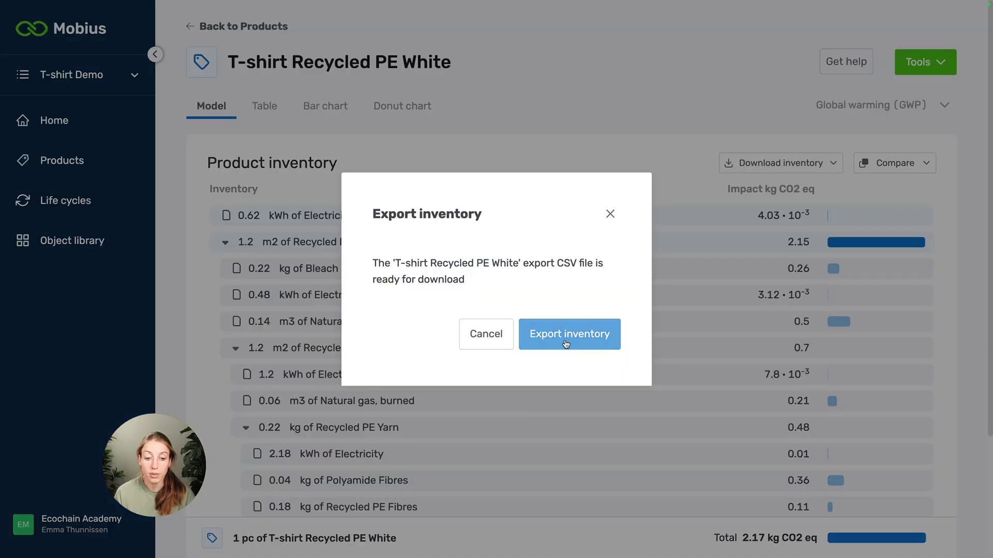
{"action": "left_click", "coordinate": [567, 335]}
{"action": "left_click", "coordinate": [573, 308]}
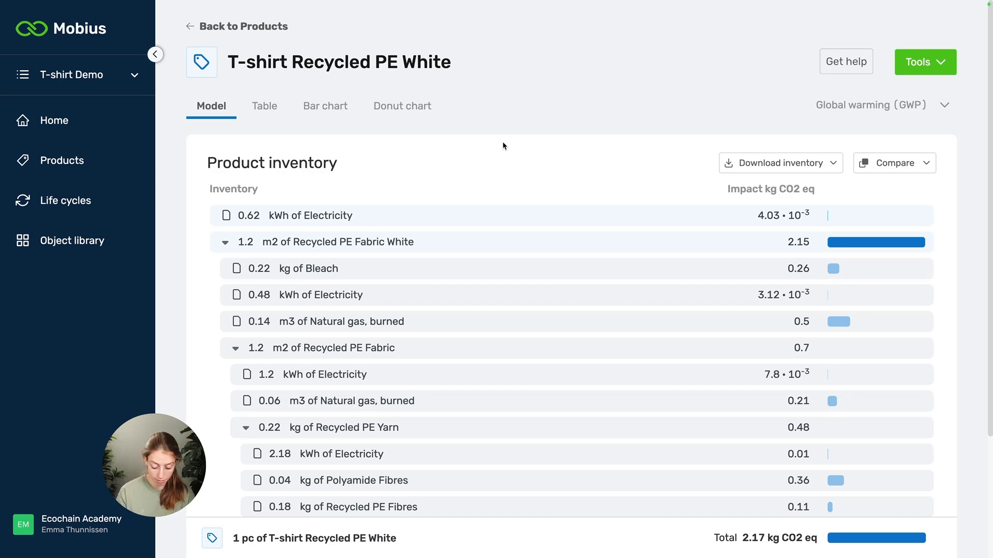
- Switch to the T-shirt Recycled PE White_export spreadsheet in Excel and fit the Name column's width to its contents
{"action": "key", "text": "ctrl+Up"}
{"action": "left_click", "coordinate": [626, 338]}
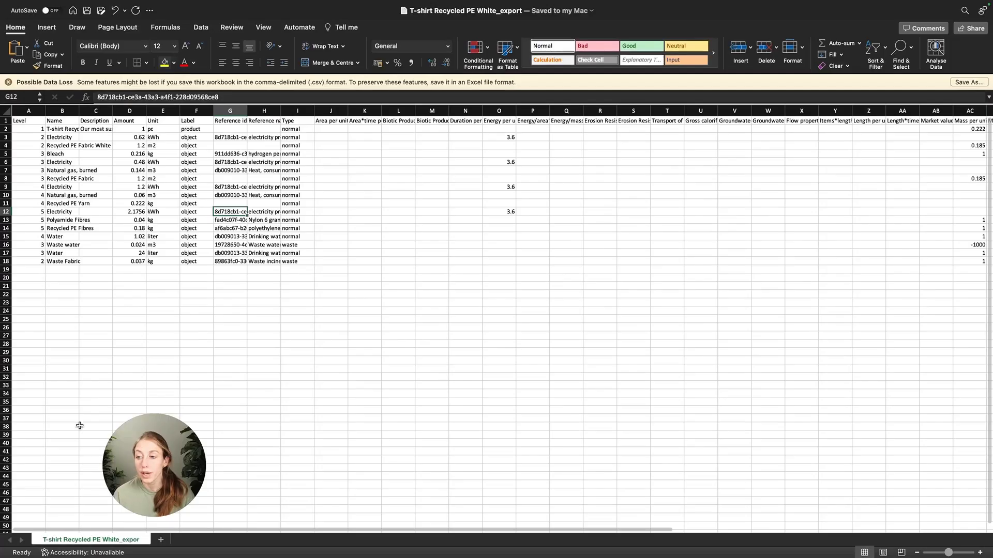
{"action": "double_click", "coordinate": [80, 111]}
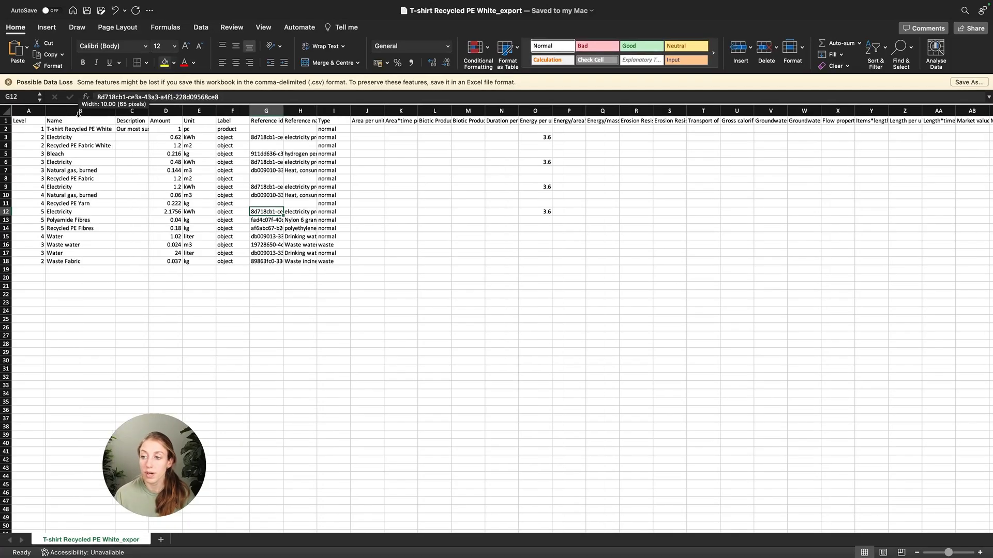
{"action": "left_click", "coordinate": [93, 138]}
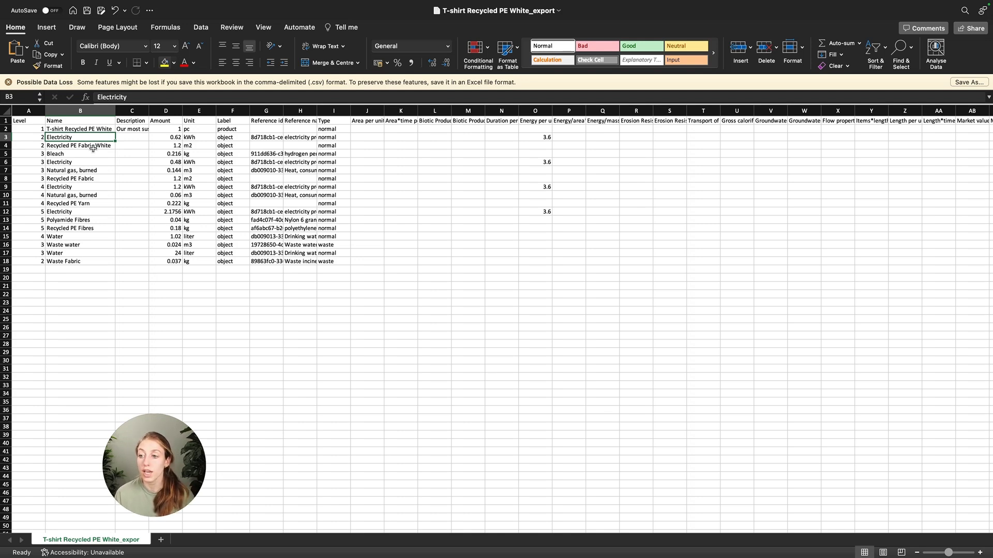
{"action": "left_click", "coordinate": [97, 146]}
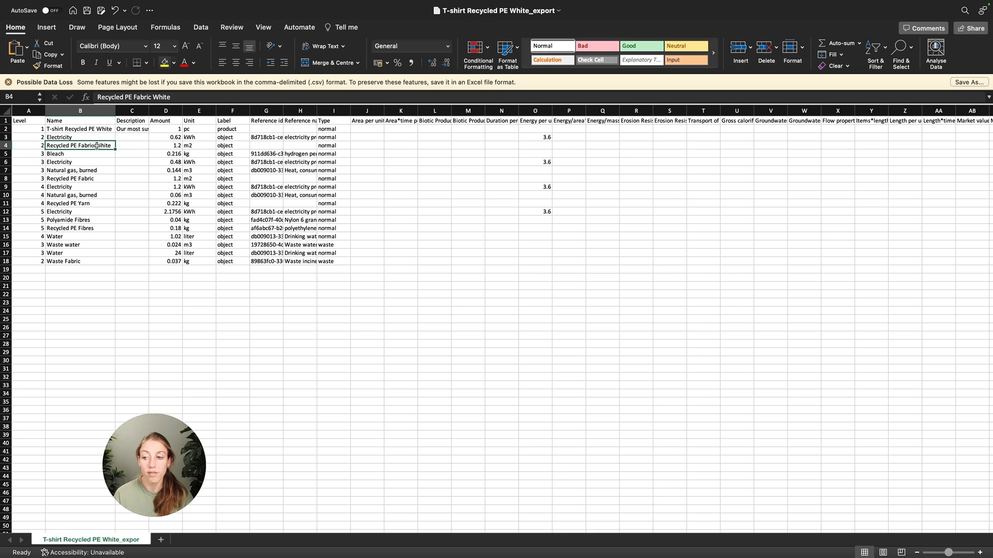
- Rename the product in B2 as Kids T-shirt Recycled PE White and refit the Name column's width
{"action": "left_click", "coordinate": [99, 129]}
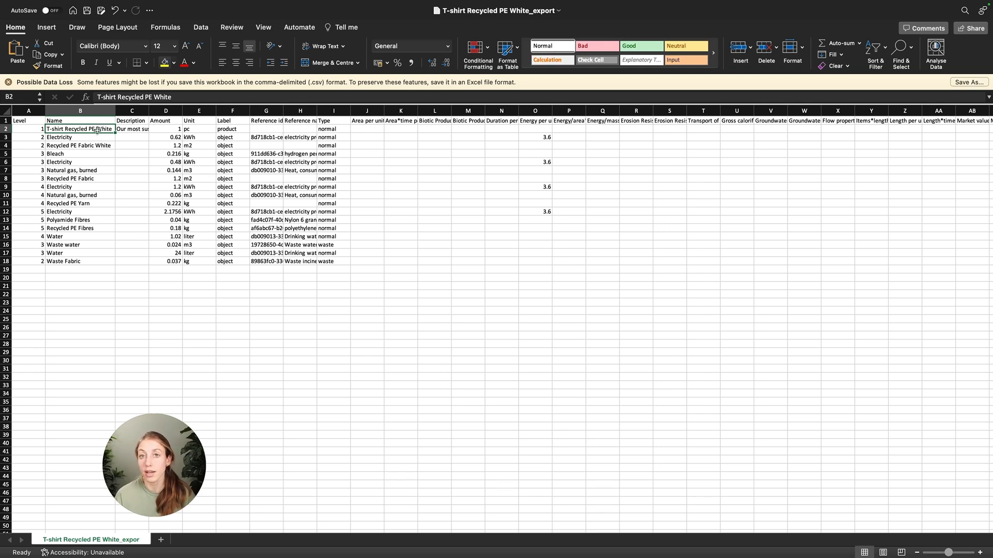
{"action": "double_click", "coordinate": [97, 130]}
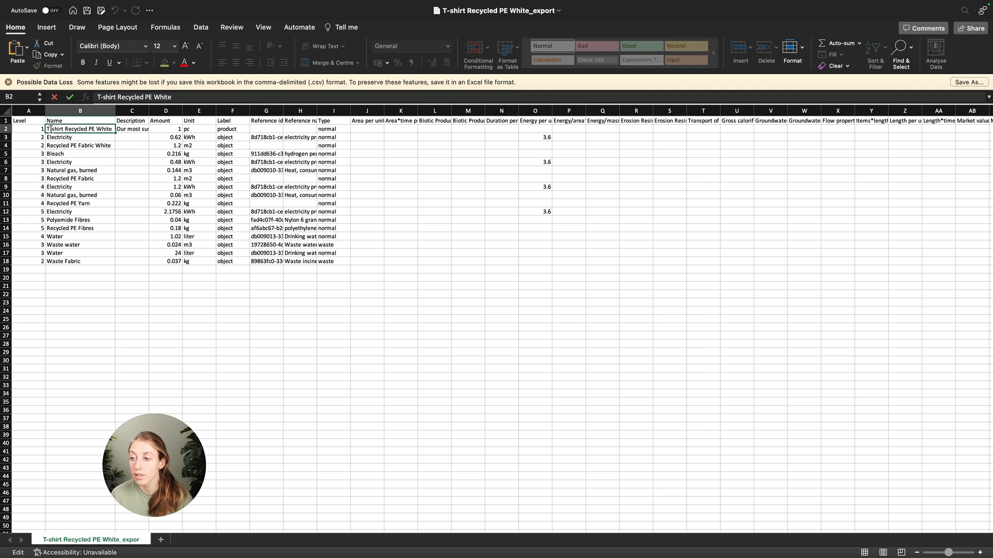
{"action": "type", "text": "Kids"}
{"action": "key", "text": "Return"}
{"action": "double_click", "coordinate": [114, 111]}
- Examine the Recycled PE Fabric White row and its sub-inventory in rows 5 to 17, including the amounts in column D
{"action": "left_click", "coordinate": [108, 136]}
{"action": "left_click", "coordinate": [103, 145]}
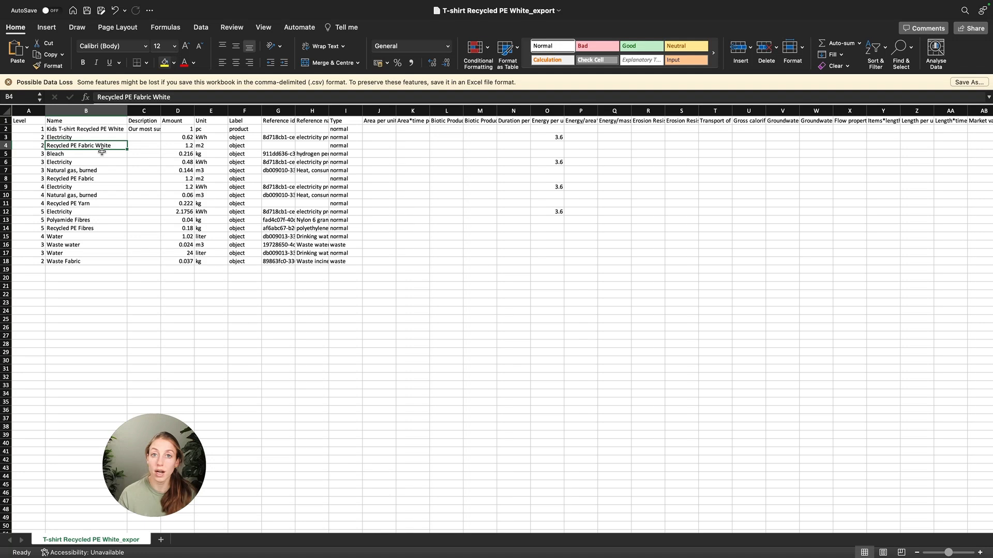
{"action": "left_click_drag", "start_coordinate": [6, 150], "coordinate": [6, 149]}
{"action": "left_click", "coordinate": [6, 154]}
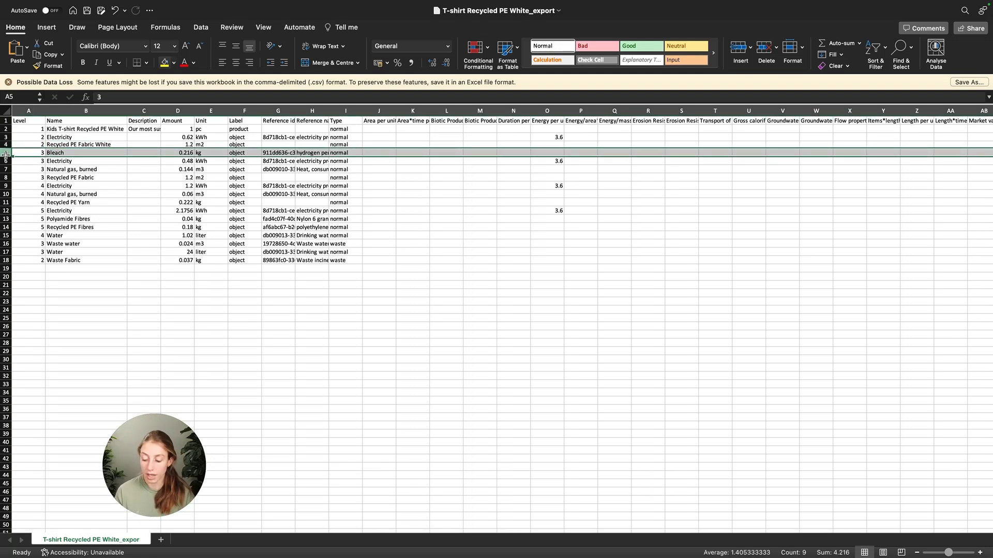
{"action": "key", "text": "shift+Down"}
{"action": "key", "text": "shift+Down"}
{"action": "key", "text": "shift+Down"}
{"action": "key", "text": "shift+Down"}
{"action": "key", "text": "shift+Down"}
{"action": "key", "text": "shift+Down"}
{"action": "key", "text": "shift+Down"}
{"action": "key", "text": "shift+Down"}
{"action": "key", "text": "shift+Down"}
{"action": "key", "text": "shift+Down"}
{"action": "key", "text": "shift+Down"}
{"action": "key", "text": "shift+Down"}
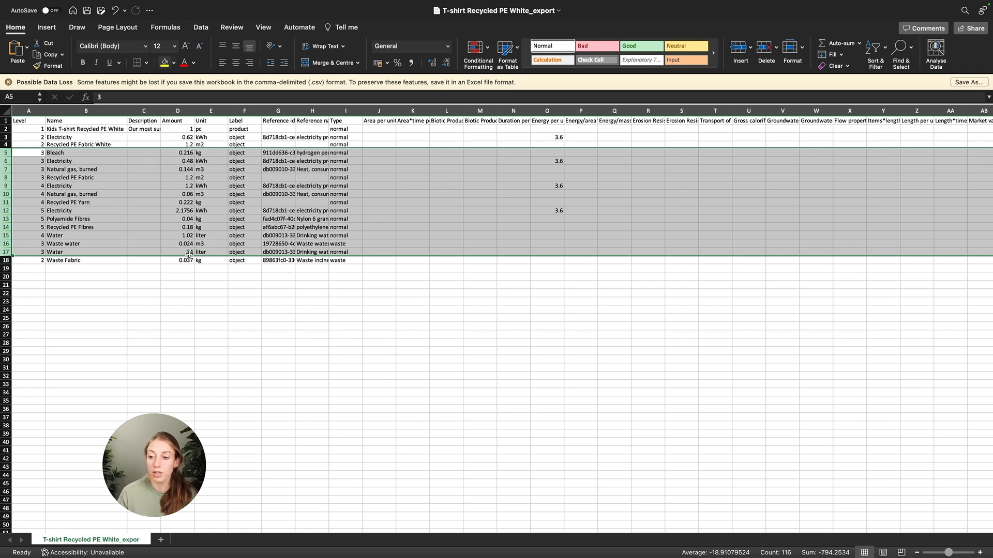
{"action": "left_click", "coordinate": [188, 145]}
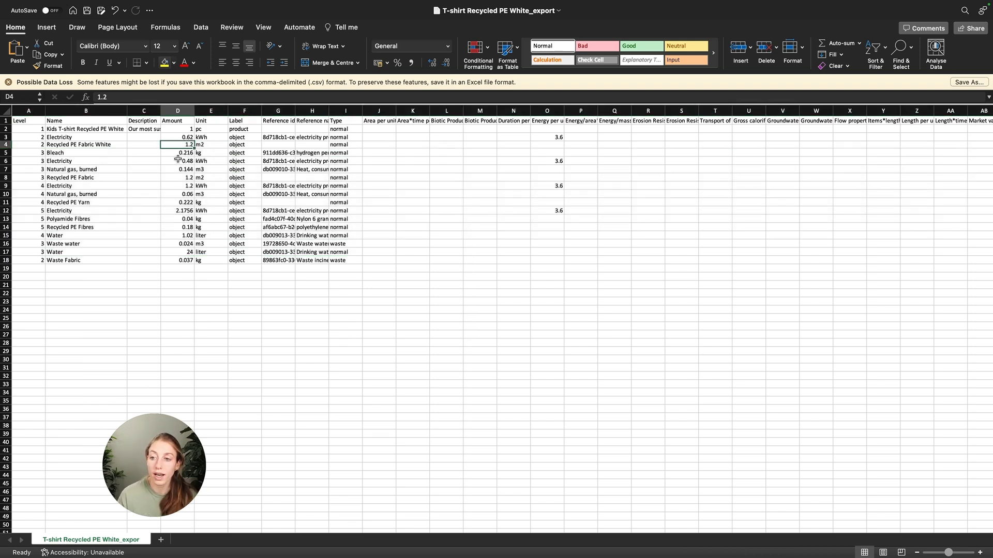
{"action": "left_click_drag", "start_coordinate": [173, 153], "coordinate": [168, 252]}
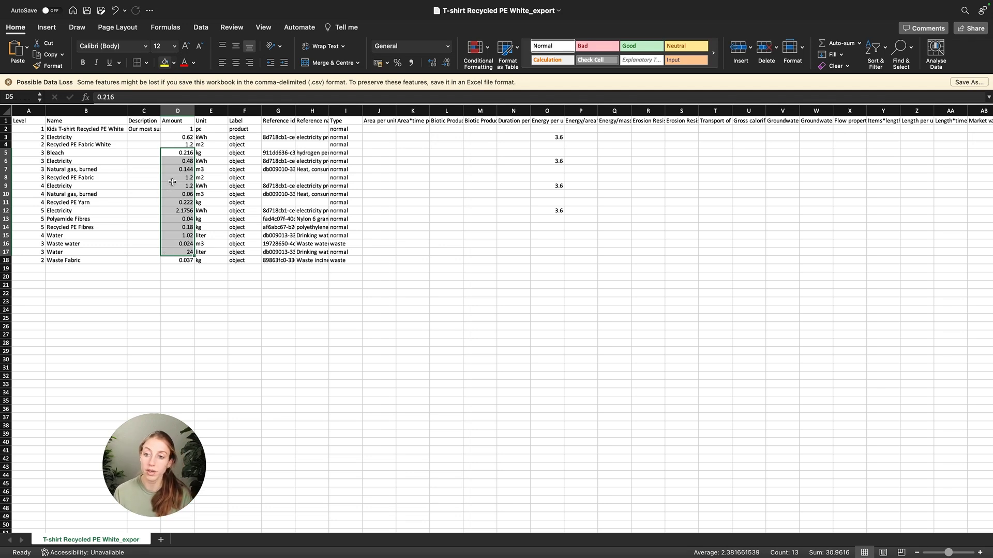
- Set the amount of Recycled PE Fabric White in D4 to 0.8
{"action": "left_click", "coordinate": [165, 144]}
{"action": "type", "text": "0.8"}
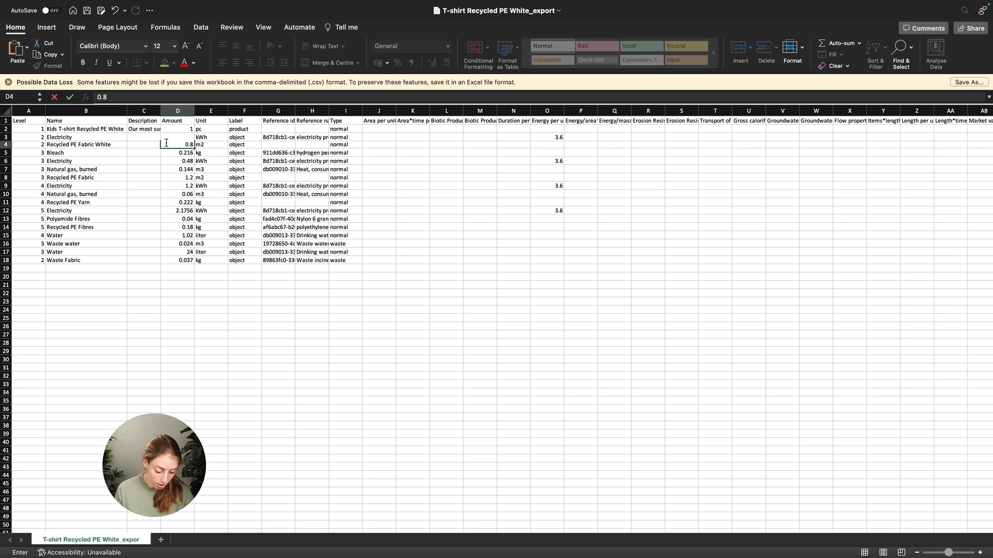
{"action": "key", "text": "Return"}
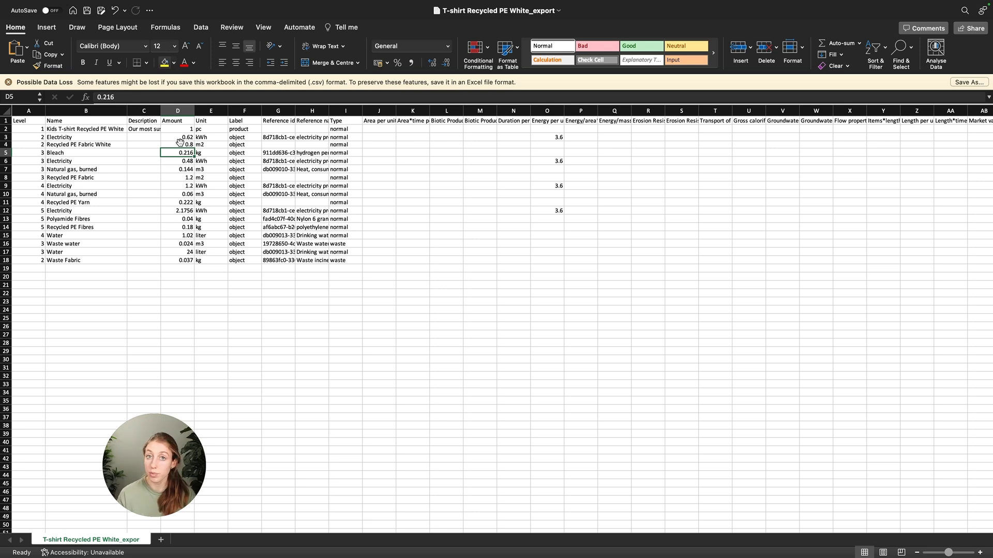
- Delete the fabric's sub-inventory rows 5 to 17, from Bleach through the level 3 Water entry
{"action": "left_click", "coordinate": [4, 153]}
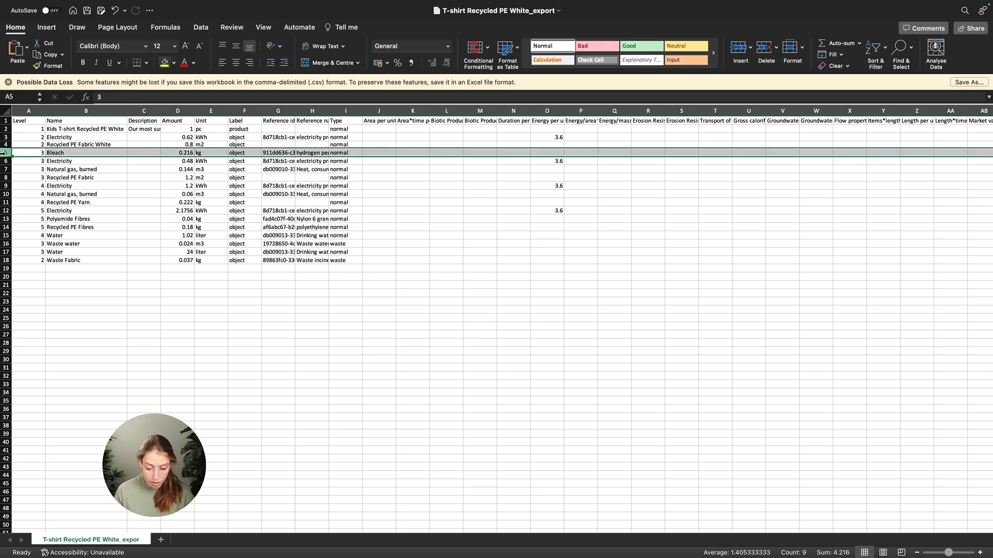
{"action": "key", "text": "shift+Down"}
{"action": "key", "text": "shift+Down"}
{"action": "key", "text": "shift+Down"}
{"action": "key", "text": "shift+Down"}
{"action": "key", "text": "shift+Down"}
{"action": "key", "text": "shift+Down"}
{"action": "key", "text": "shift+Down"}
{"action": "key", "text": "shift+Down"}
{"action": "key", "text": "shift+Down"}
{"action": "key", "text": "shift+Down"}
{"action": "key", "text": "shift+Down"}
{"action": "key", "text": "shift+Down"}
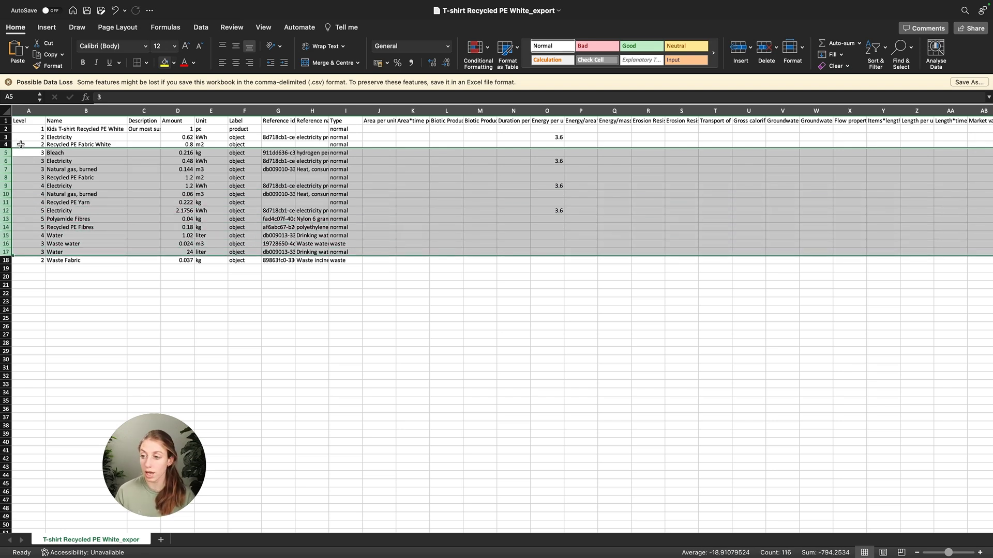
{"action": "right_click", "coordinate": [65, 173]}
{"action": "mouse_move", "coordinate": [118, 216]}
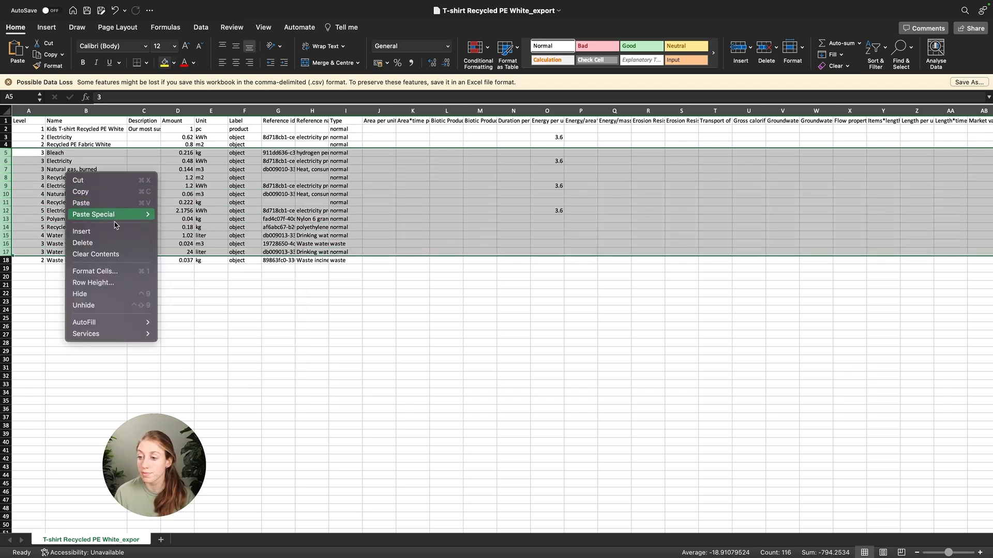
{"action": "left_click", "coordinate": [115, 243]}
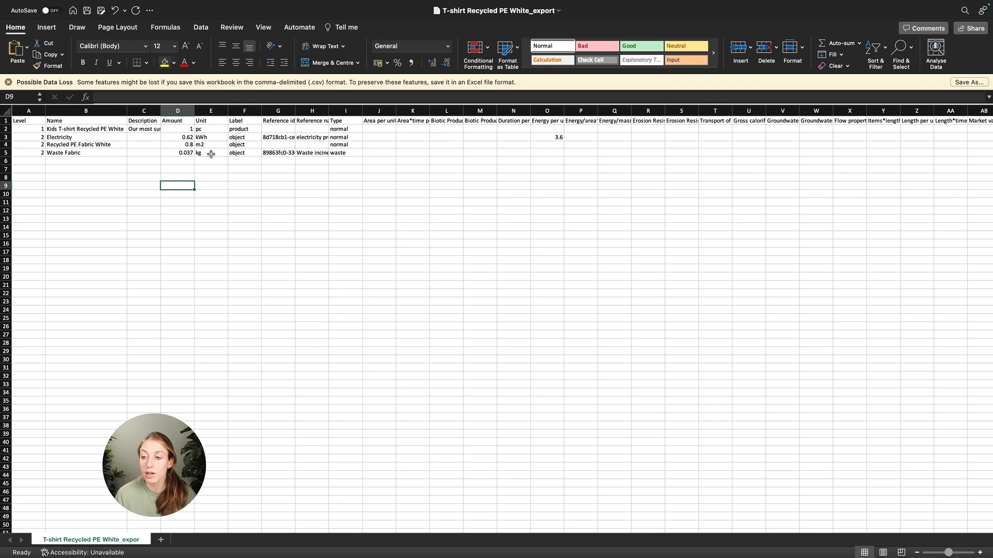
{"action": "left_click", "coordinate": [191, 144]}
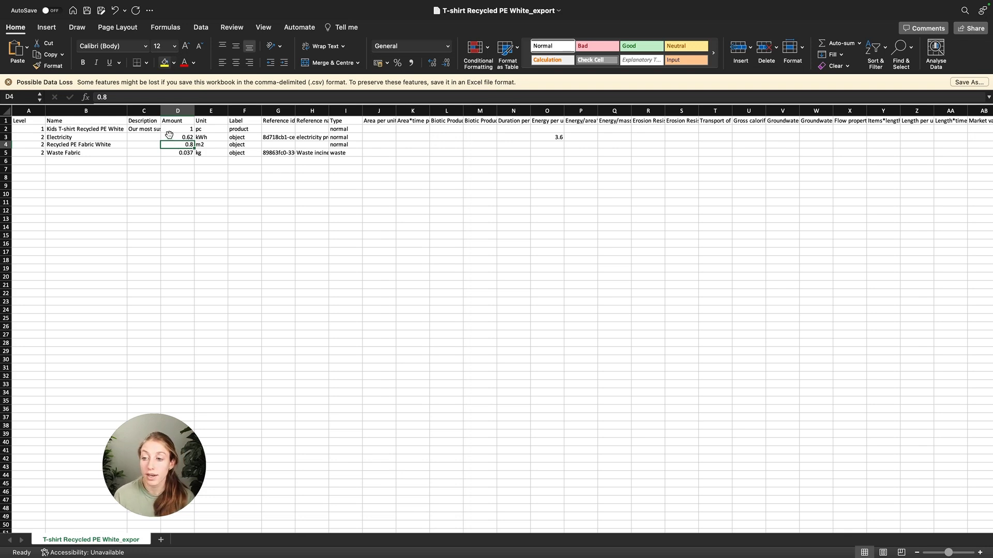
{"action": "left_click", "coordinate": [115, 147]}
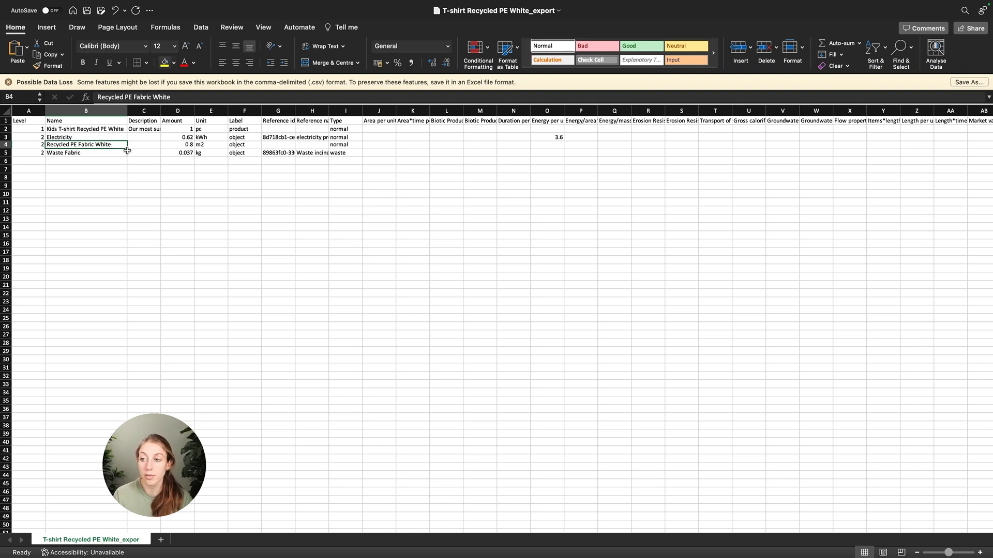
{"action": "left_click", "coordinate": [126, 151]}
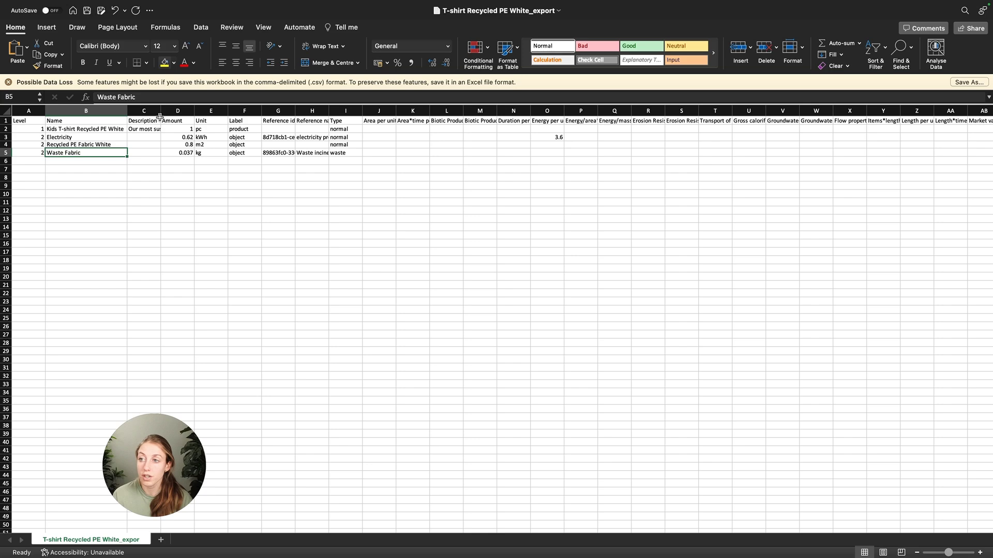
- Save the spreadsheet as Kids T-shirt Recycled PE White_export in the Examples folder, in CSV UTF-8 format
{"action": "left_click", "coordinate": [101, 11]}
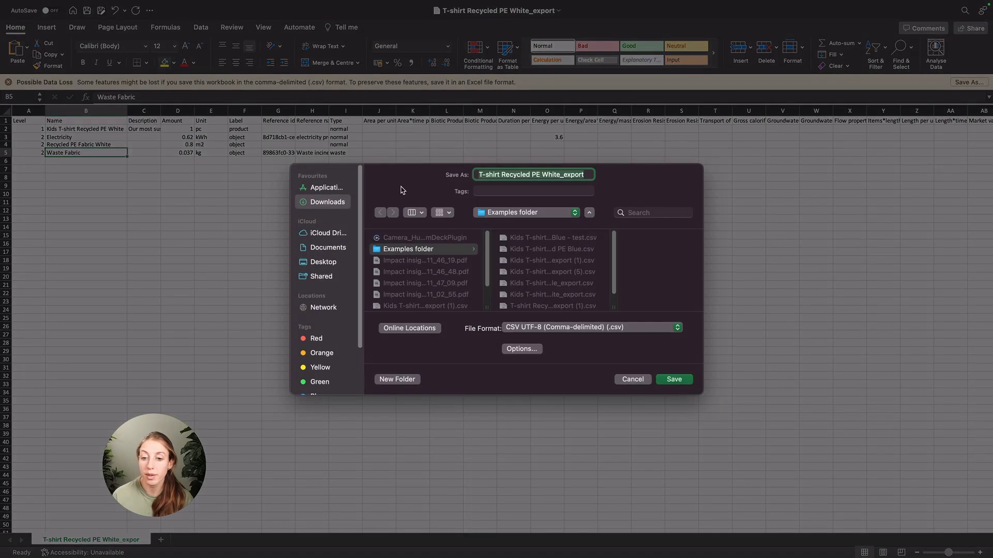
{"action": "scroll", "coordinate": [540, 274], "scroll_direction": "down", "scroll_amount": 2}
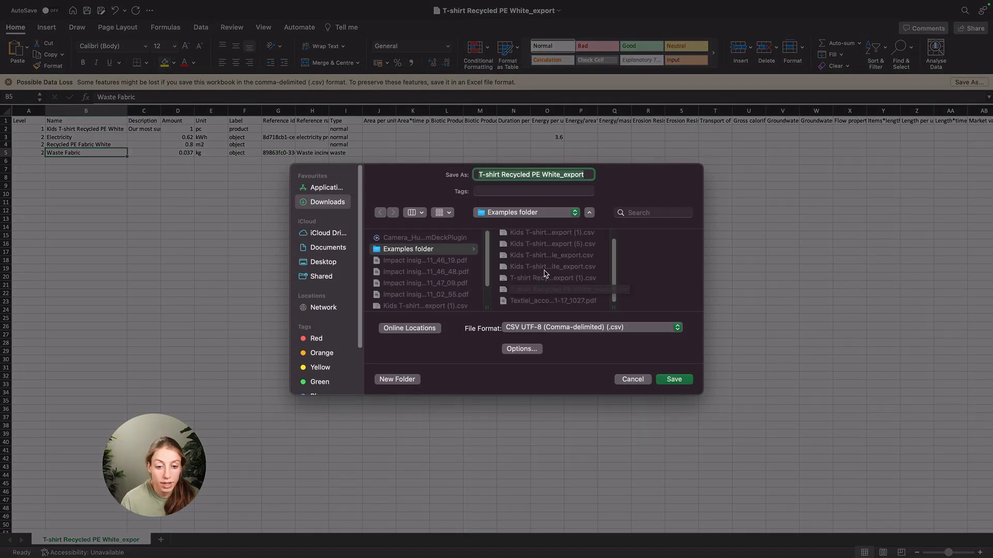
{"action": "left_click", "coordinate": [544, 268]}
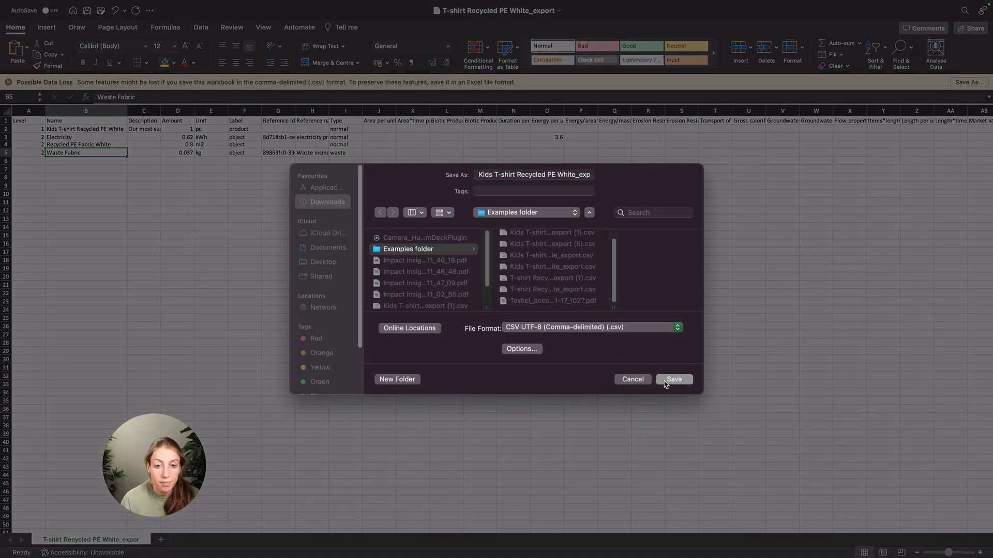
{"action": "left_click", "coordinate": [672, 380]}
{"action": "left_click", "coordinate": [541, 335]}
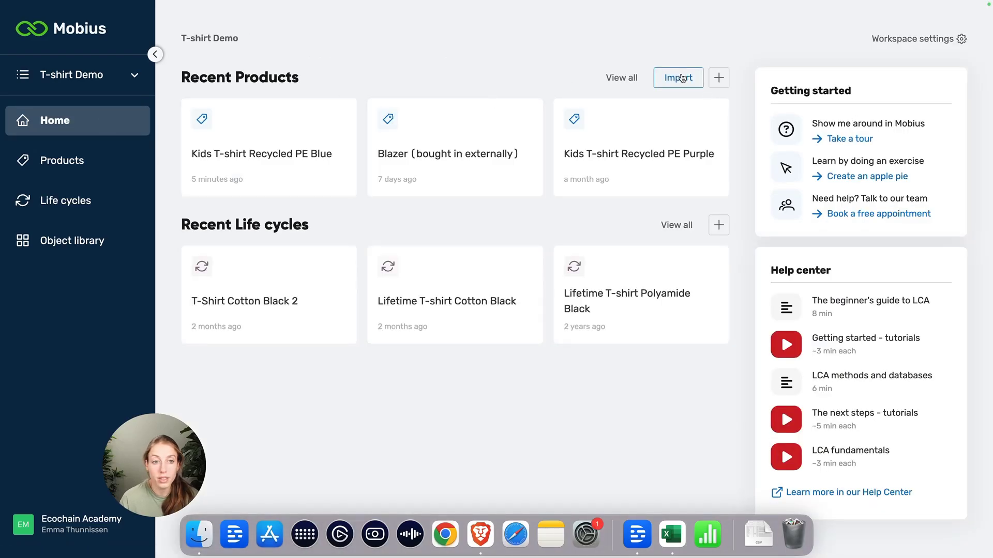
- In Mobius, import products from Kids T-shirt Recycled PE White_export.csv, accept overwriting same-named products, and close the import dialog
{"action": "left_click", "coordinate": [681, 78]}
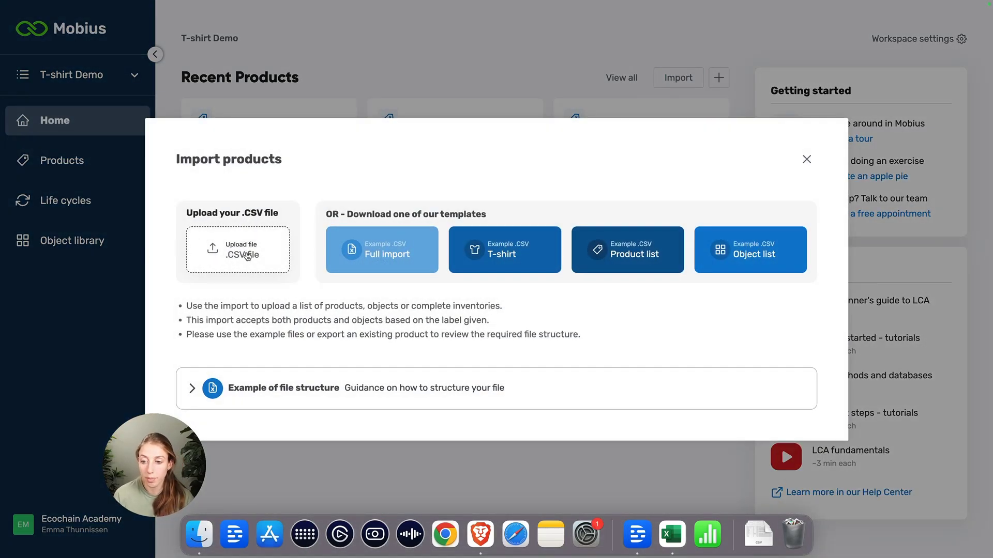
{"action": "left_click", "coordinate": [248, 256]}
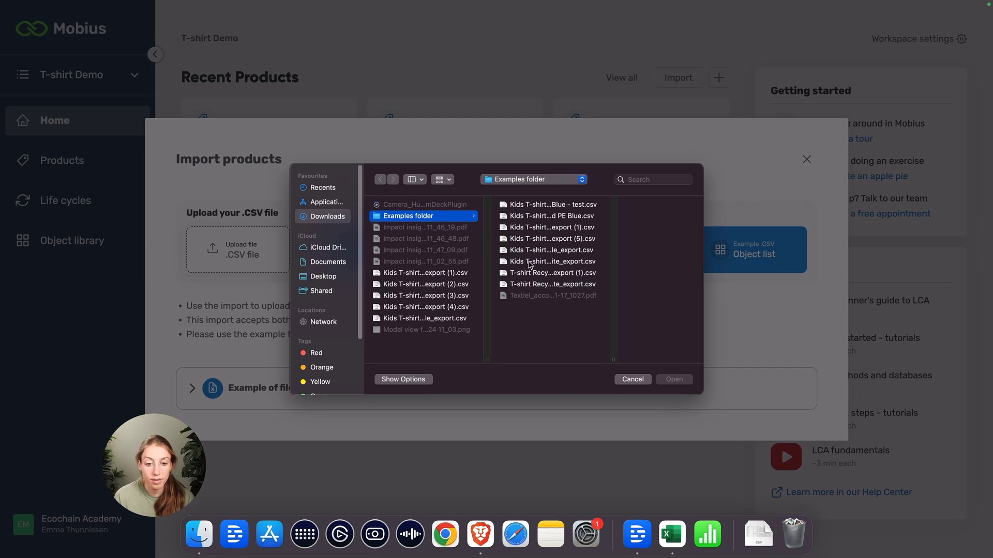
{"action": "left_click", "coordinate": [530, 263]}
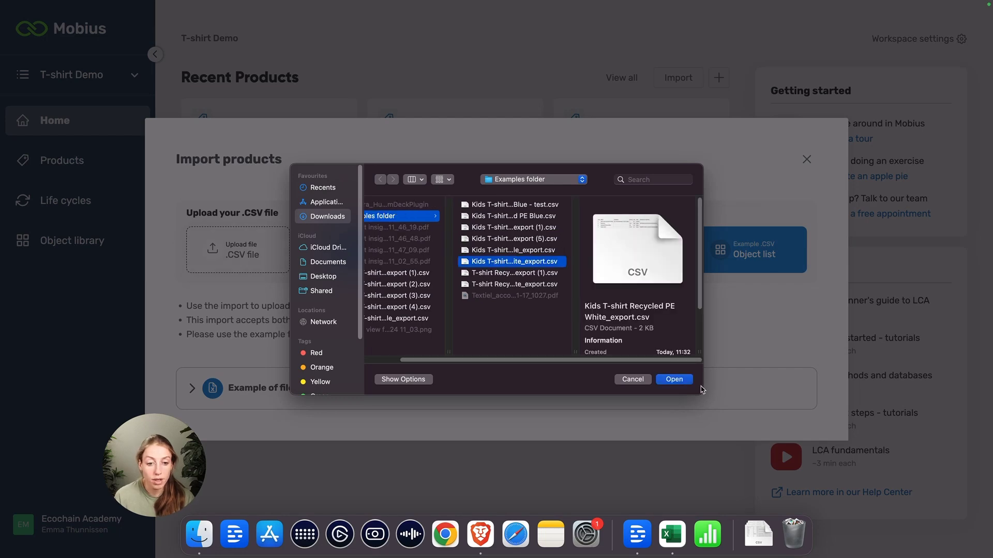
{"action": "left_click", "coordinate": [675, 379]}
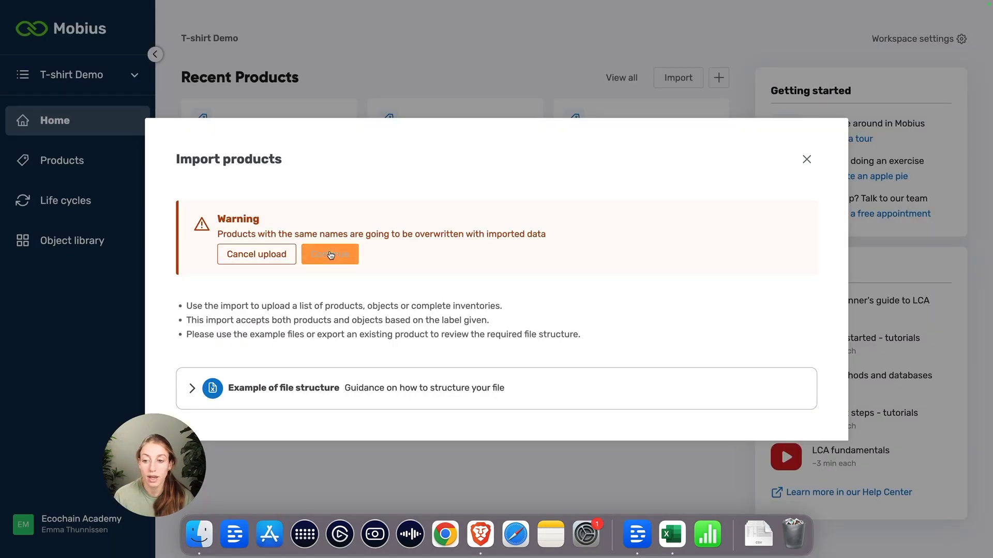
{"action": "left_click", "coordinate": [330, 254]}
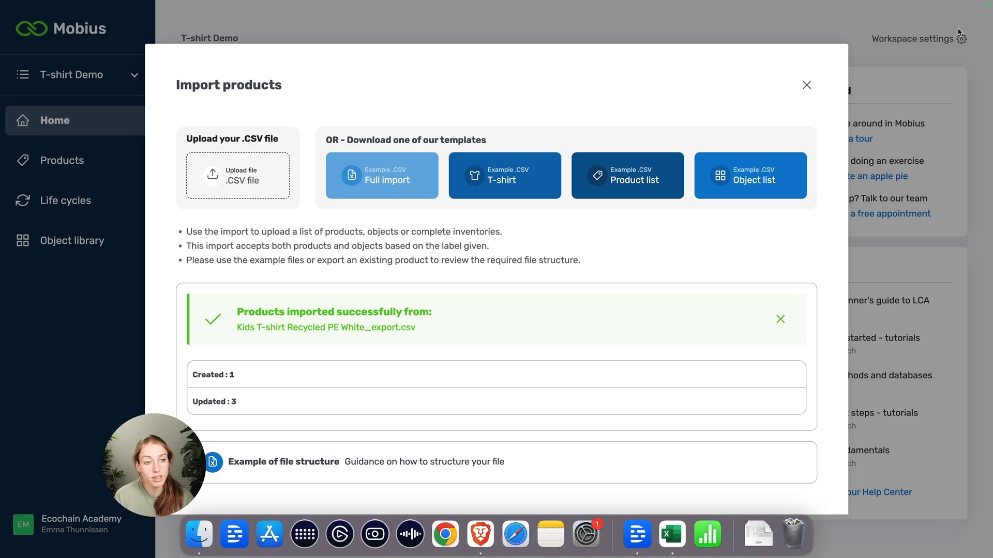
{"action": "left_click", "coordinate": [807, 84]}
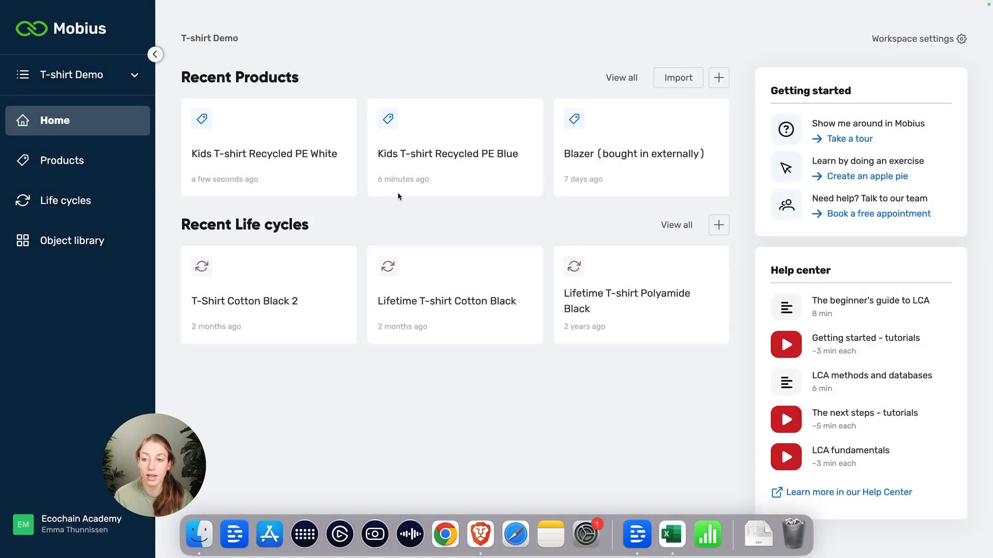
- Open the imported Kids T-shirt Recycled PE White product and review its full product inventory, including the fabric's sub-inventory
{"action": "left_click", "coordinate": [299, 149]}
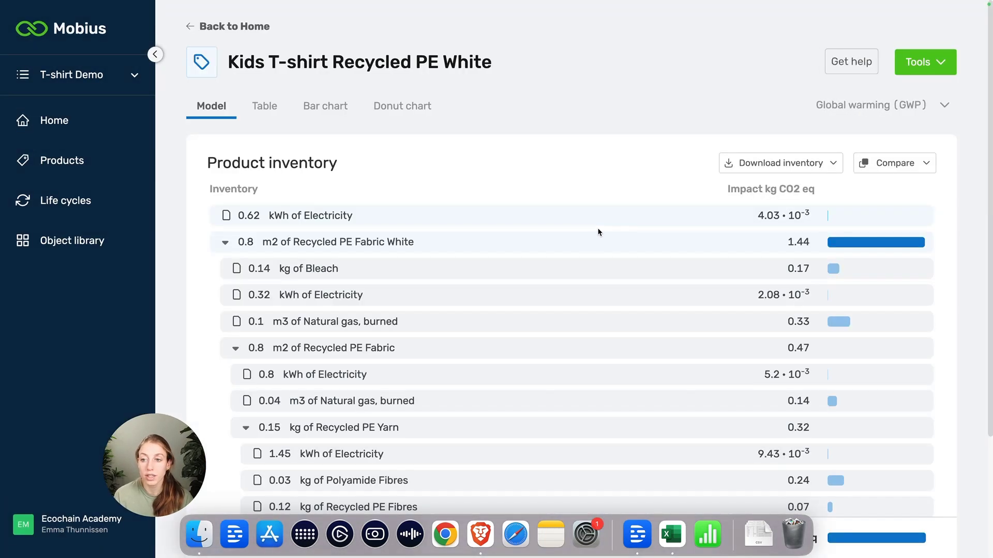
{"action": "scroll", "coordinate": [576, 228], "scroll_direction": "down", "scroll_amount": 3}
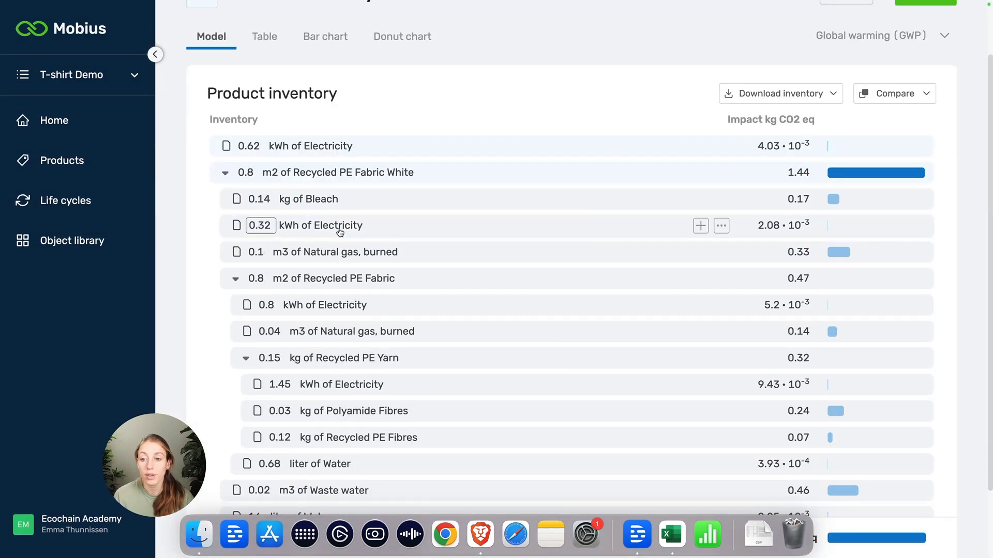
{"action": "scroll", "coordinate": [477, 286], "scroll_direction": "down", "scroll_amount": 3}
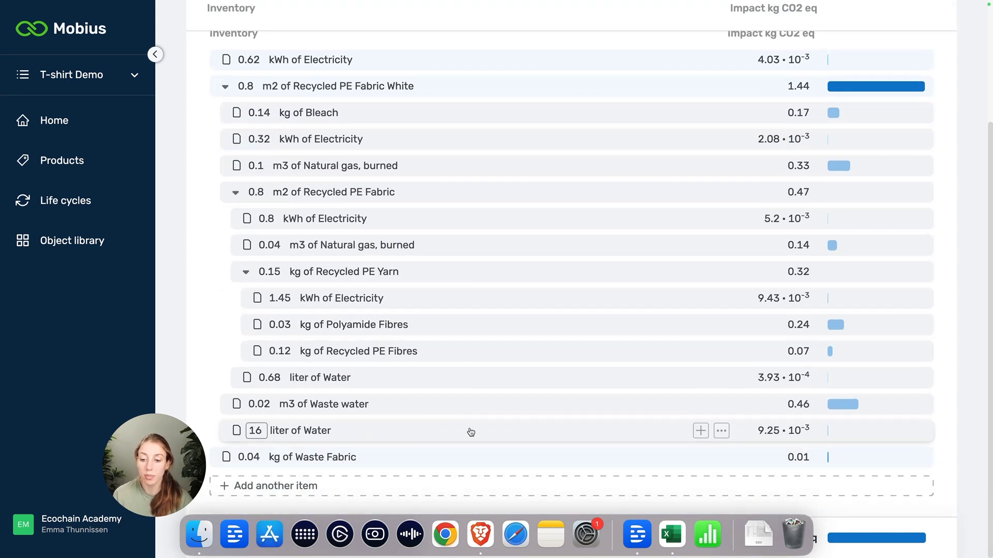
- View the details of the Recycled PE Fabric White item and collapse its sub-inventory, leaving only the top-level inventory items listed
{"action": "left_click", "coordinate": [443, 90]}
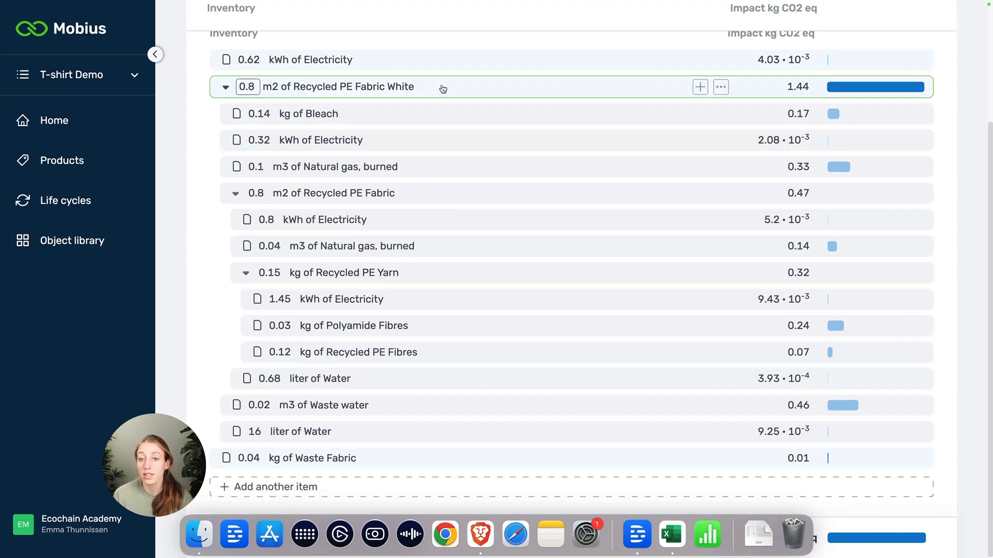
{"action": "scroll", "coordinate": [405, 393], "scroll_direction": "up", "scroll_amount": 3}
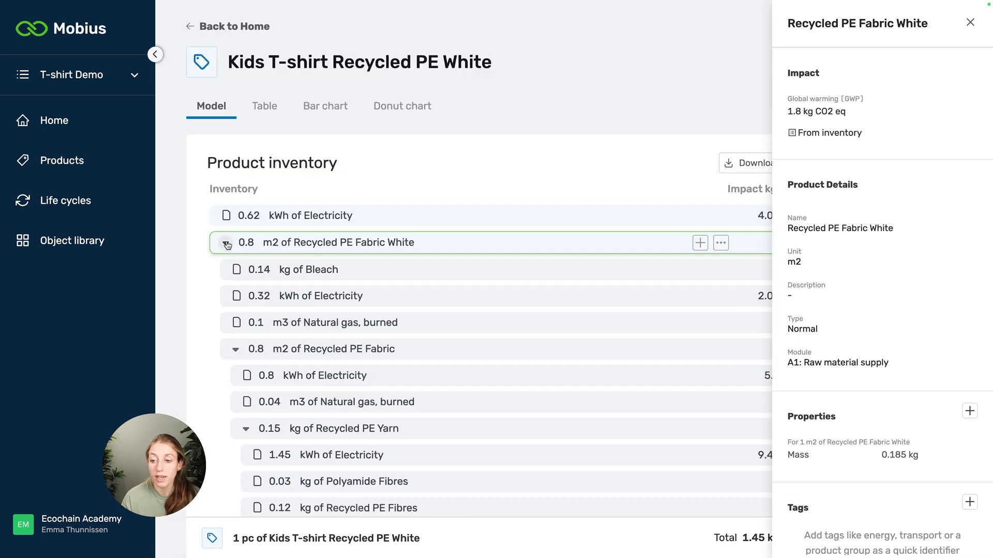
{"action": "left_click", "coordinate": [225, 242]}
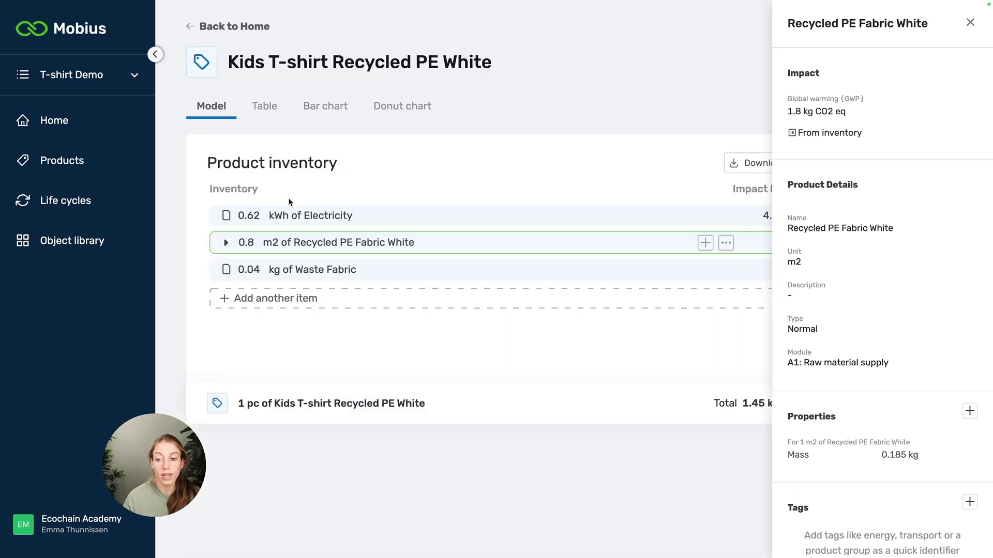
{"action": "left_click", "coordinate": [224, 331]}
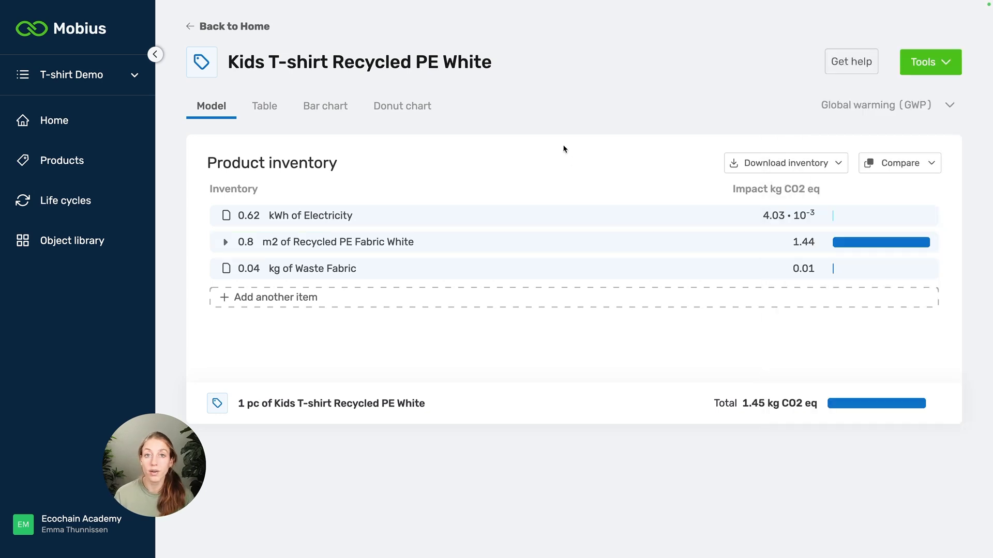